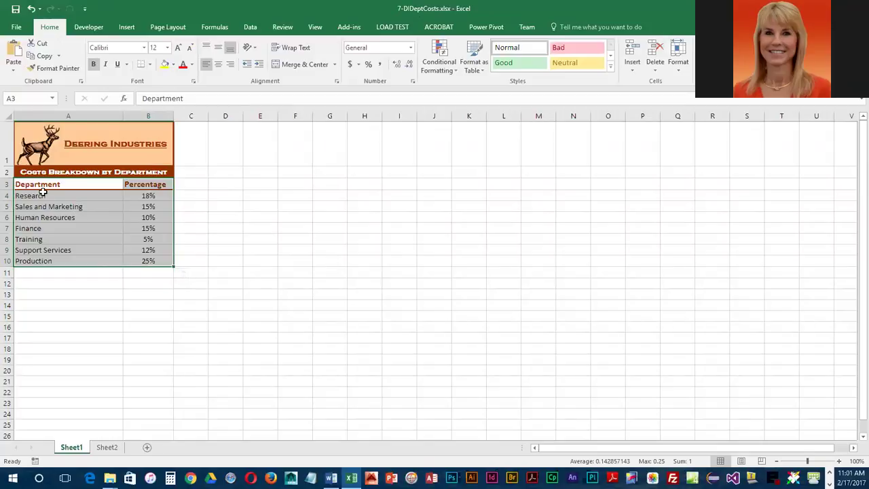
Insert a pie chart from the selected Department and Percentage data using the recommended quick-analysis charts.
{"action": "mouse_move", "coordinate": [93, 273]}
{"action": "left_click", "coordinate": [182, 276]}
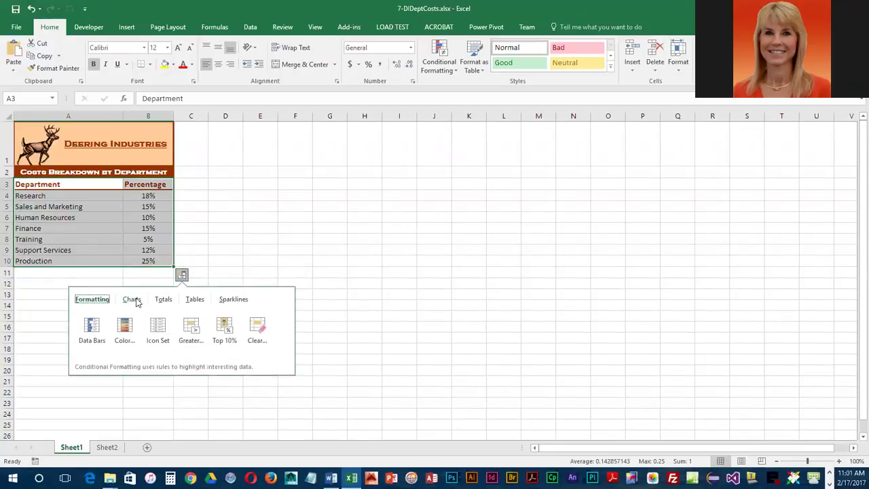
{"action": "left_click", "coordinate": [131, 299]}
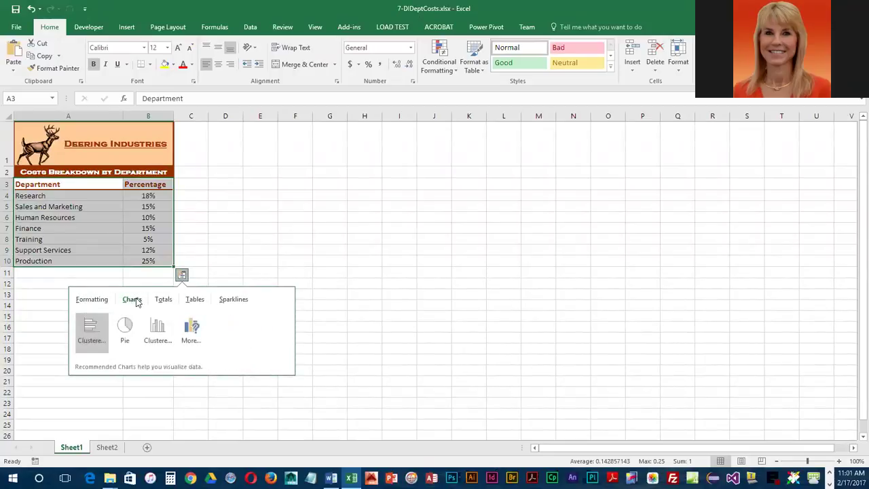
{"action": "left_click", "coordinate": [128, 329]}
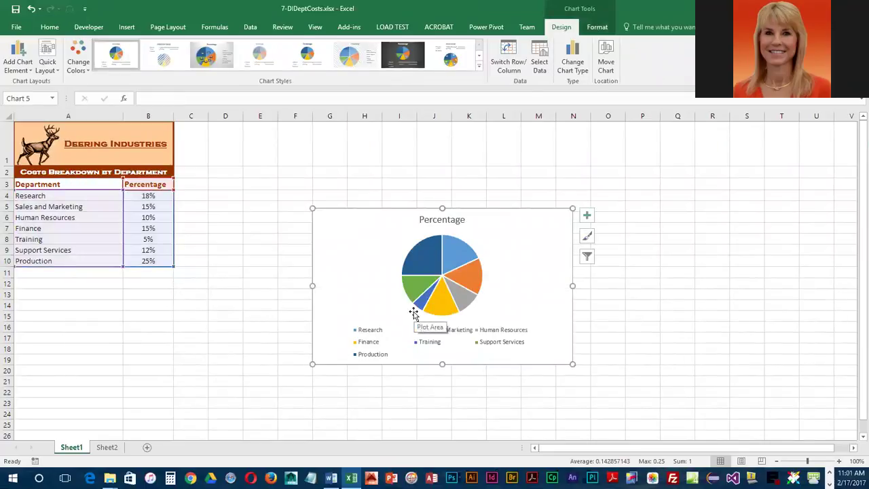
Add Inside End data labels to the pie chart and apply the sixth chart style, with the hatched grey background.
{"action": "left_click", "coordinate": [587, 217]}
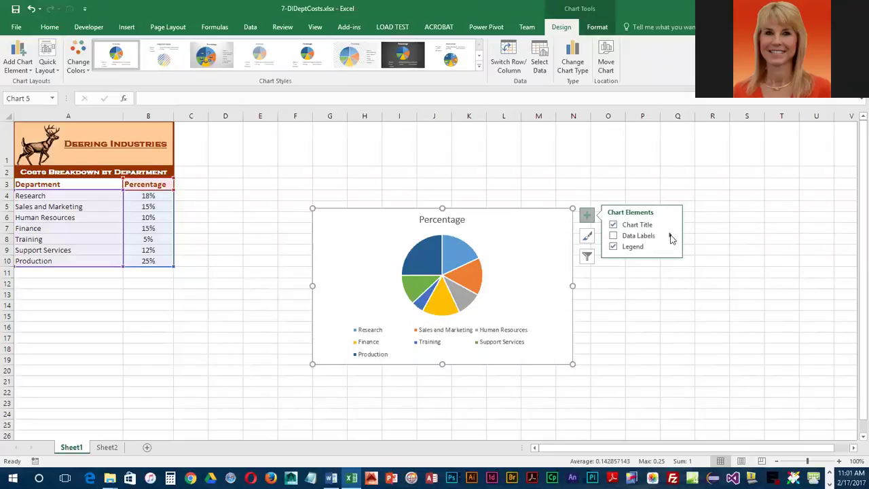
{"action": "left_click", "coordinate": [670, 238]}
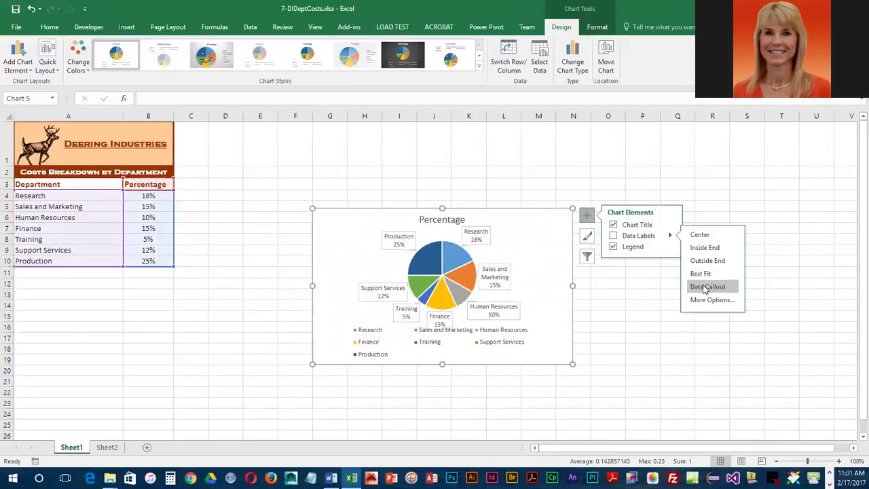
{"action": "left_click", "coordinate": [707, 248]}
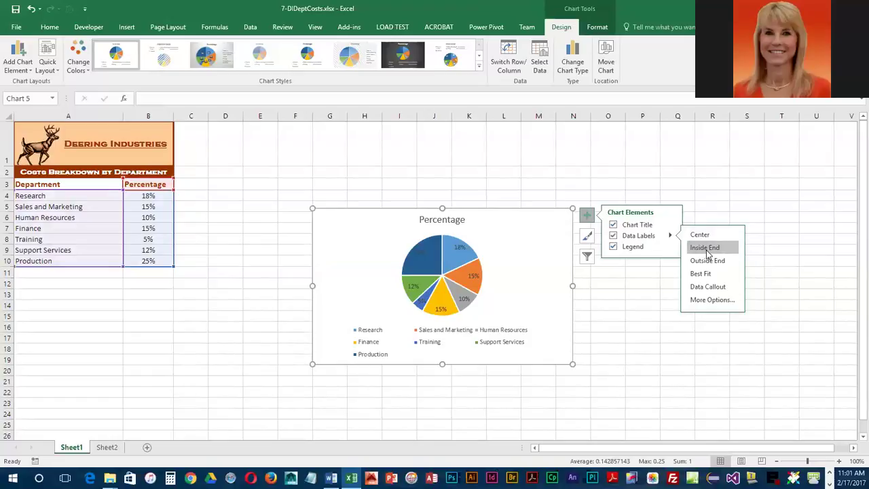
{"action": "left_click", "coordinate": [587, 214]}
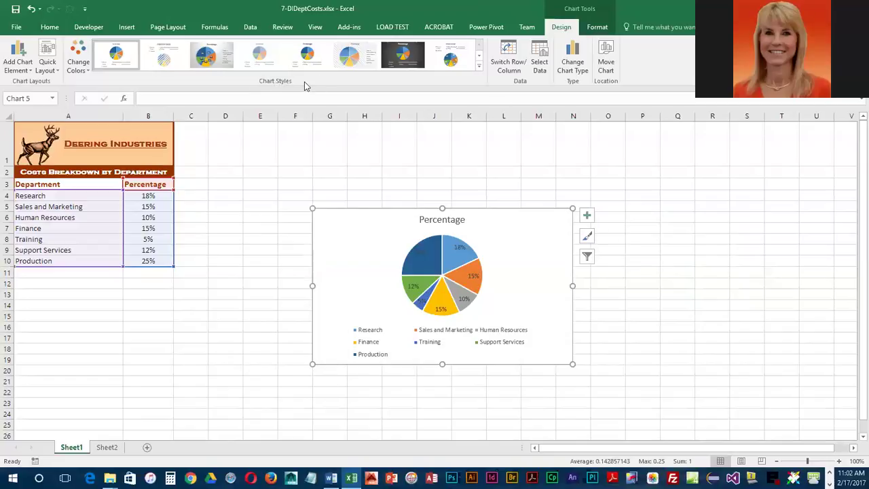
{"action": "left_click", "coordinate": [362, 55]}
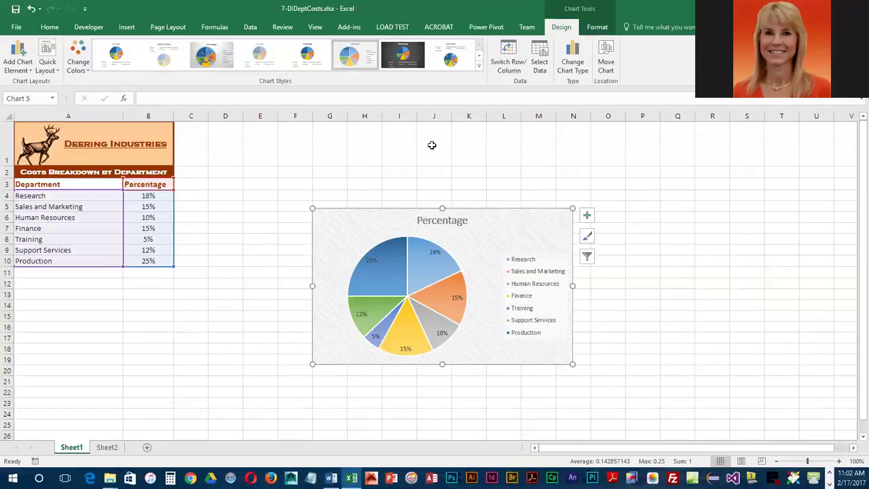
Change the chart title to "Costs Breakdown by Department" and apply the grey WordArt style, second in the gallery's fourth row.
{"action": "left_click", "coordinate": [451, 217]}
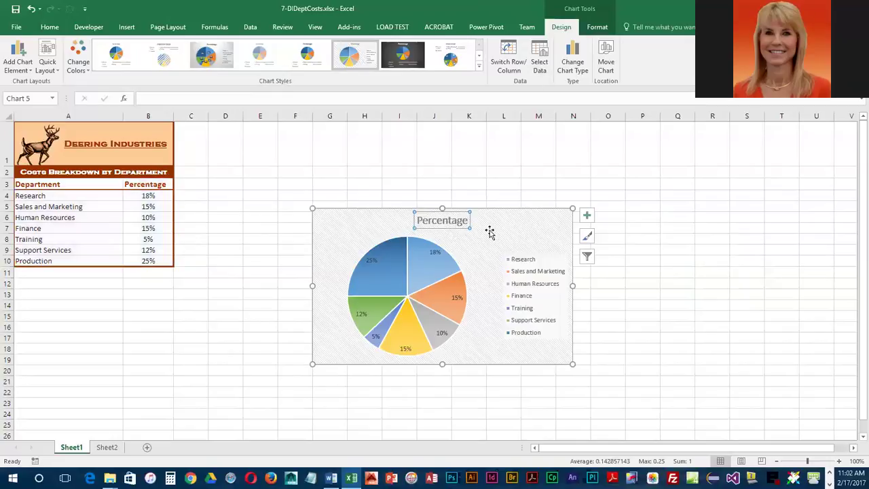
{"action": "left_click", "coordinate": [598, 27]}
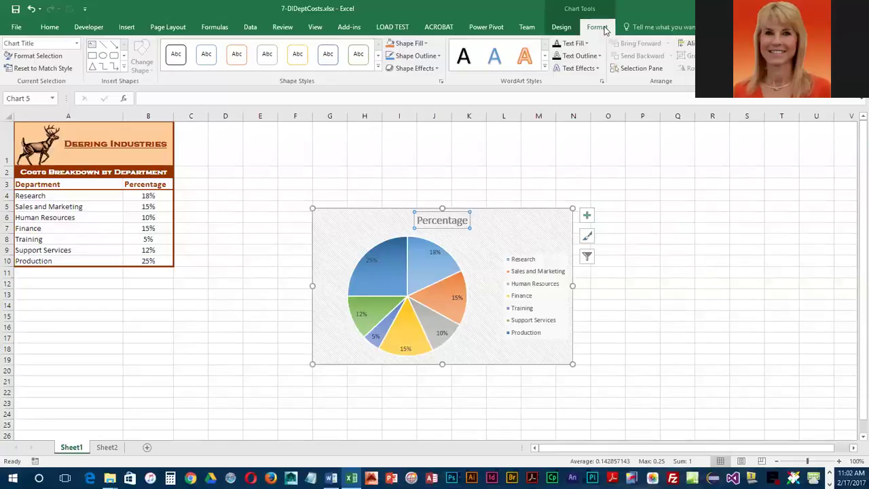
{"action": "left_click", "coordinate": [77, 43]}
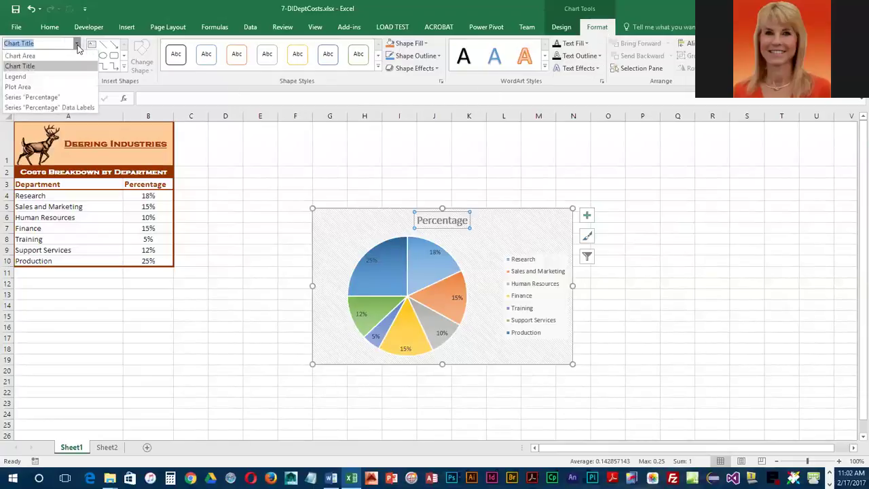
{"action": "left_click", "coordinate": [30, 67]}
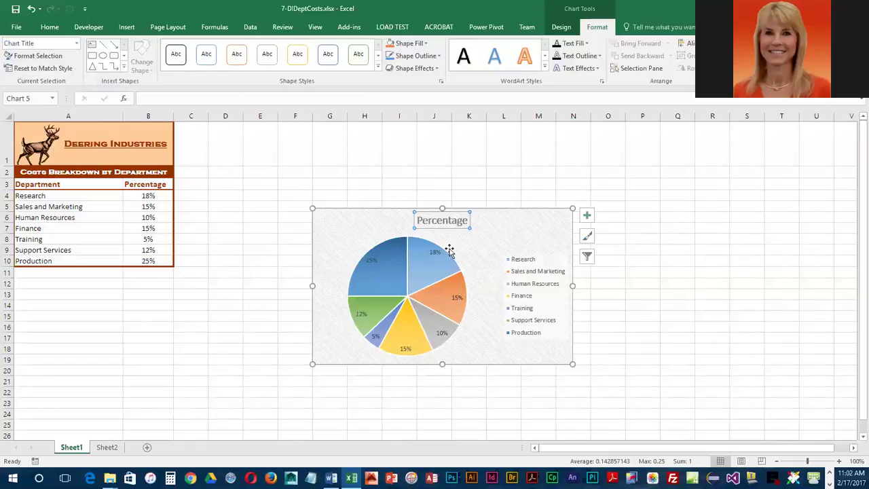
{"action": "left_click", "coordinate": [527, 222]}
{"action": "left_click", "coordinate": [460, 224]}
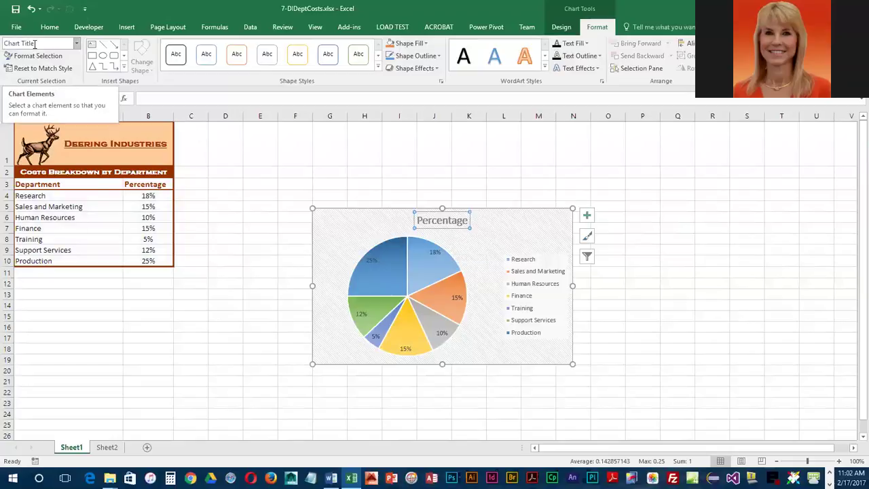
{"action": "left_click", "coordinate": [152, 98]}
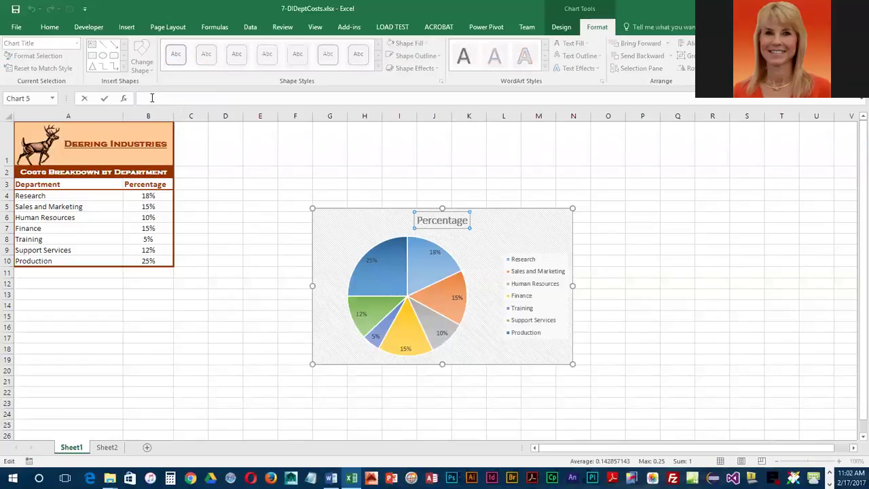
{"action": "type", "text": "Costs Breakdown by Department"}
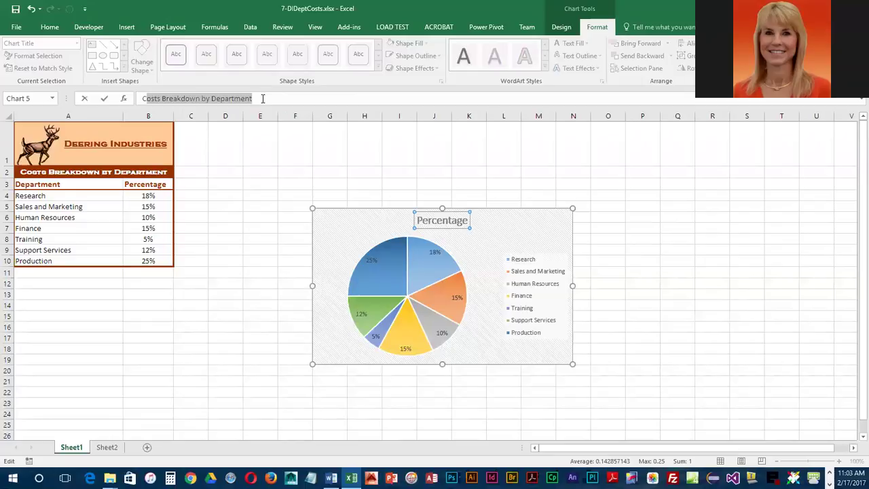
{"action": "key", "text": "Return"}
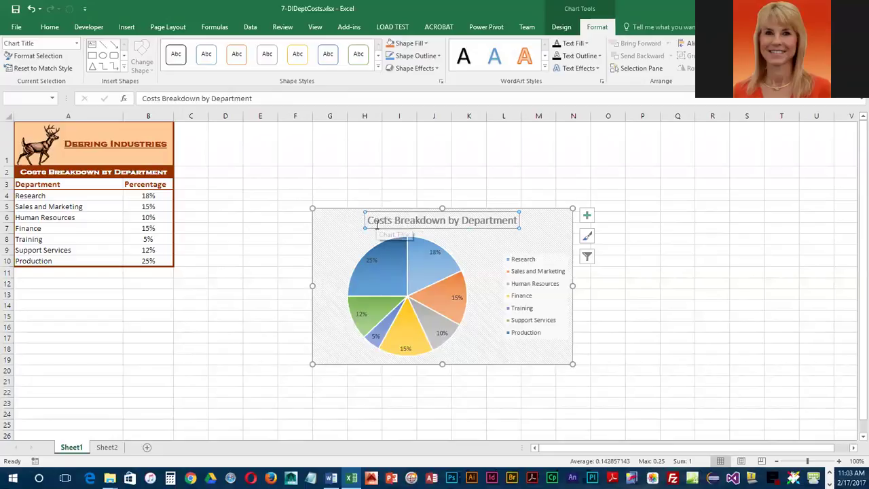
{"action": "left_click", "coordinate": [543, 66]}
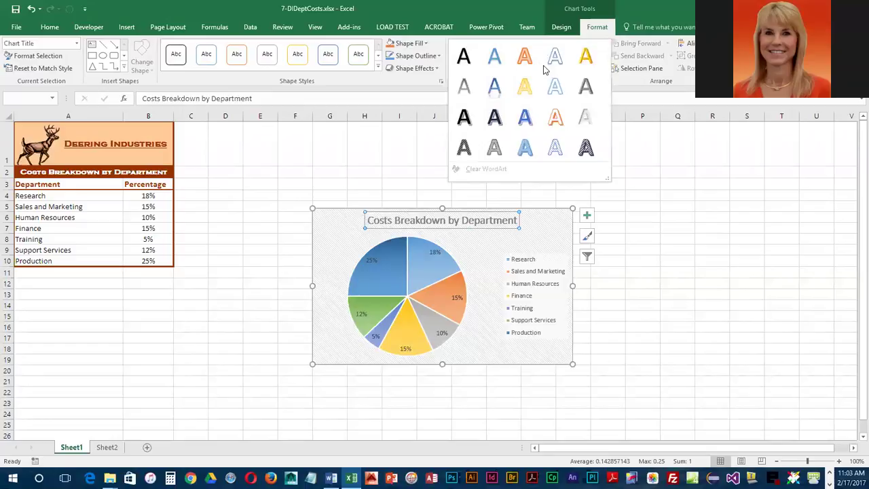
{"action": "left_click", "coordinate": [494, 148]}
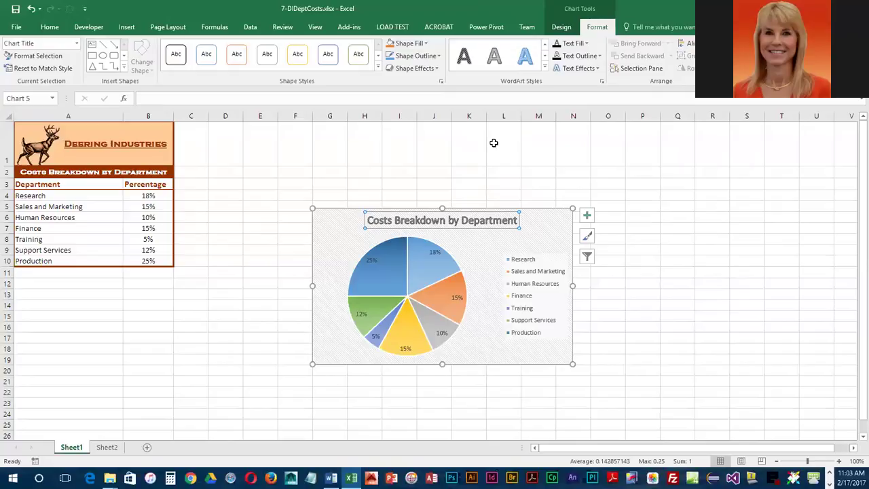
Position the pie chart's legend on the left of the chart and select the legend.
{"action": "left_click", "coordinate": [587, 215]}
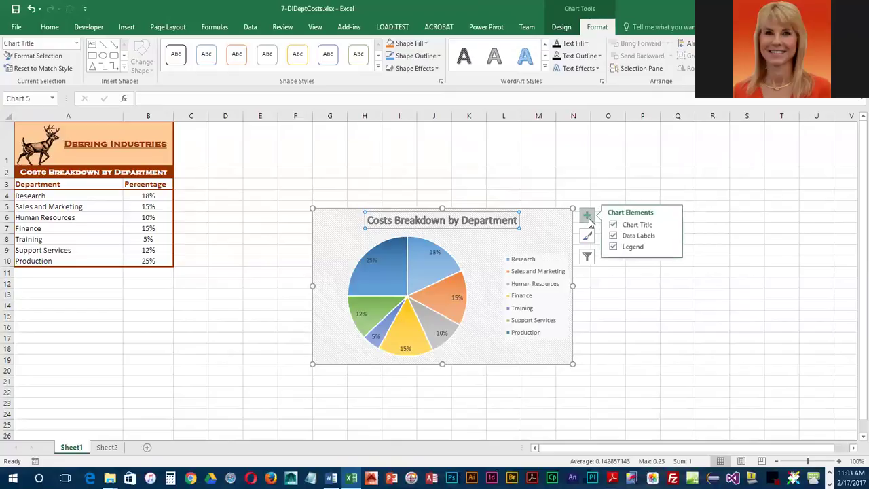
{"action": "left_click", "coordinate": [671, 248]}
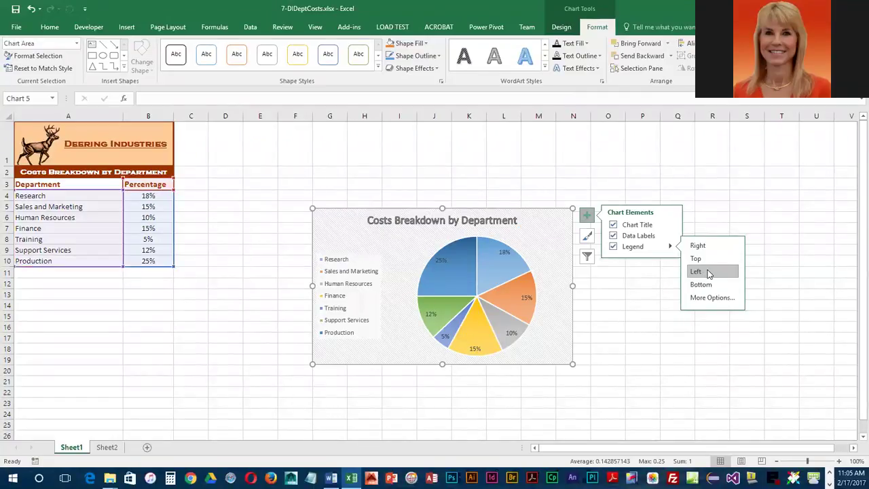
{"action": "left_click", "coordinate": [375, 262]}
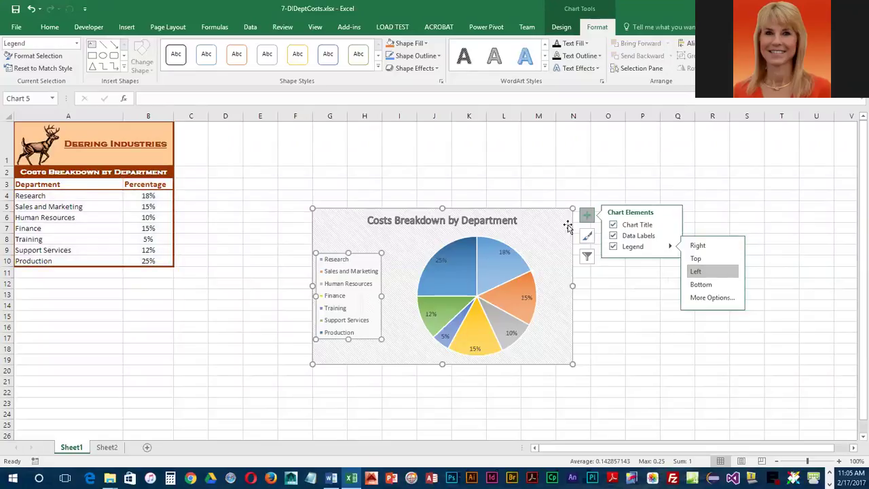
{"action": "left_click", "coordinate": [587, 216]}
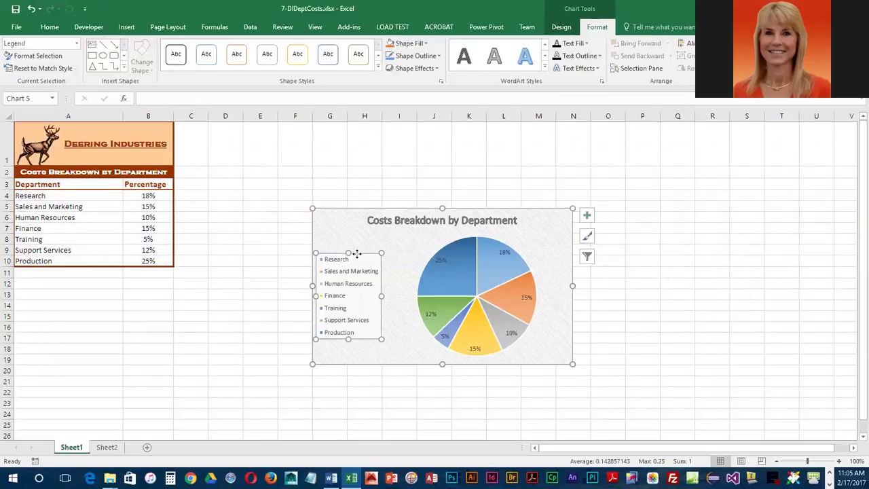
Give the chart legend the outer shadow preset Offset Diagonal Bottom Right.
{"action": "left_click", "coordinate": [38, 56]}
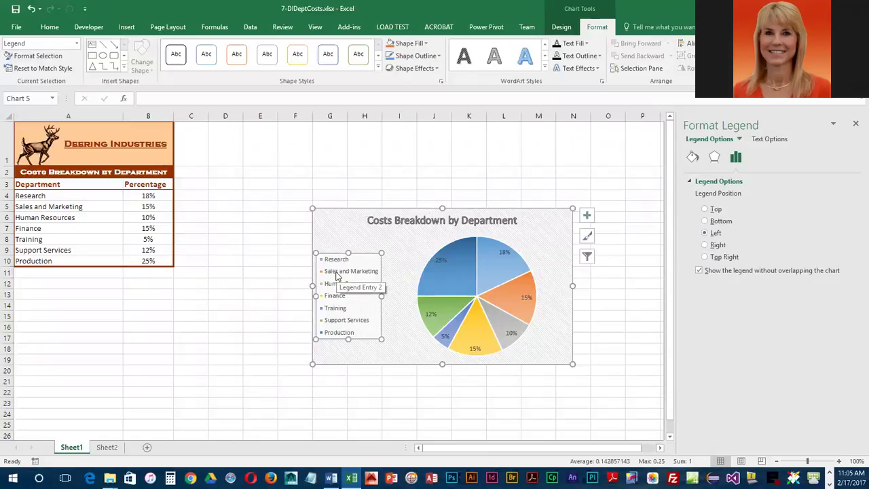
{"action": "left_click", "coordinate": [716, 158]}
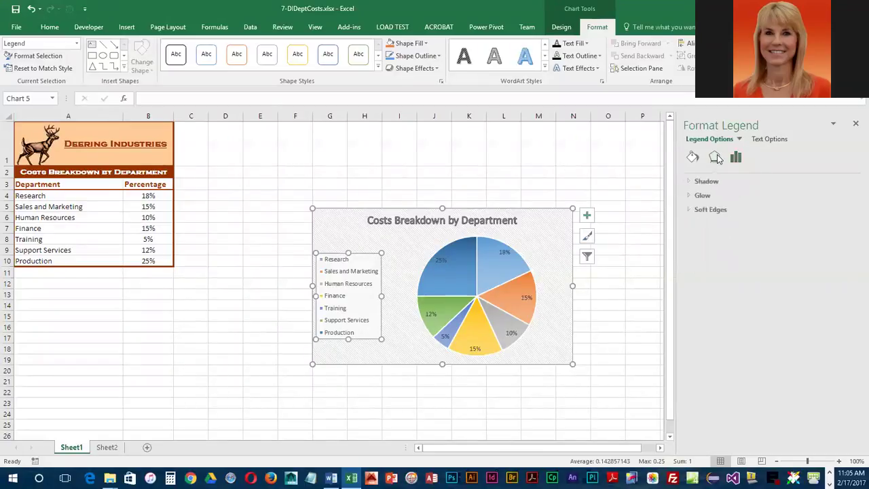
{"action": "left_click", "coordinate": [690, 183]}
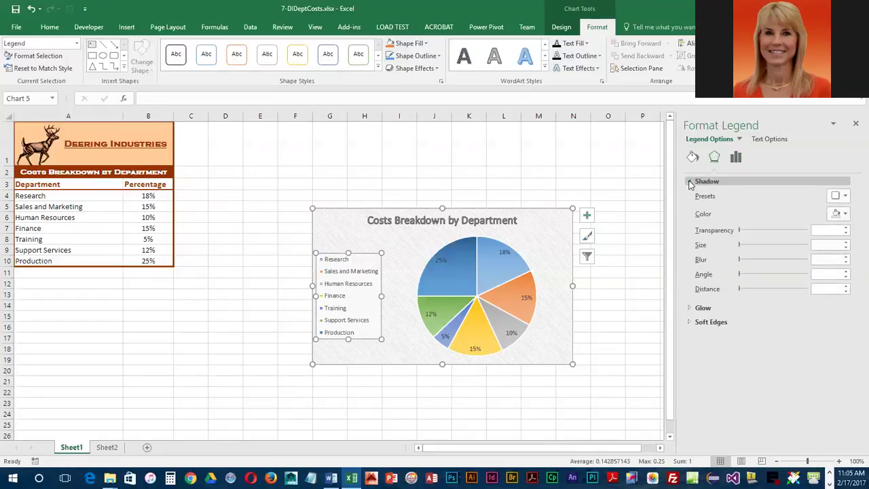
{"action": "left_click", "coordinate": [845, 196]}
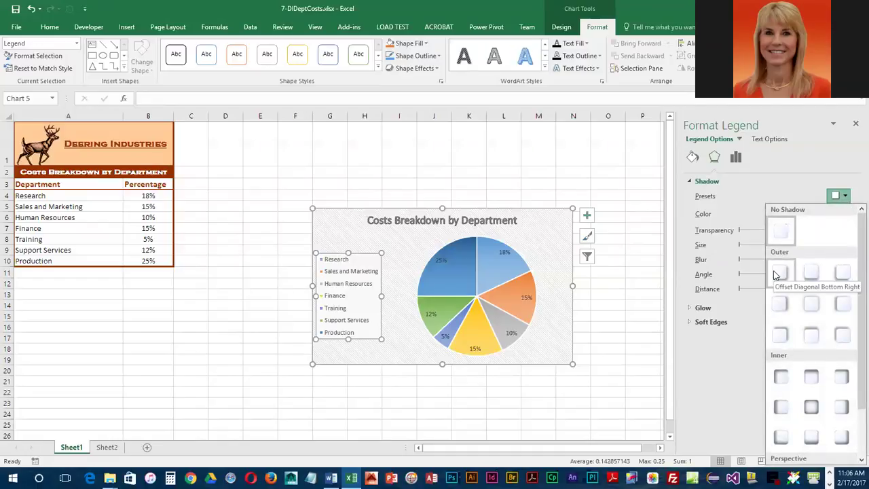
{"action": "left_click", "coordinate": [781, 275]}
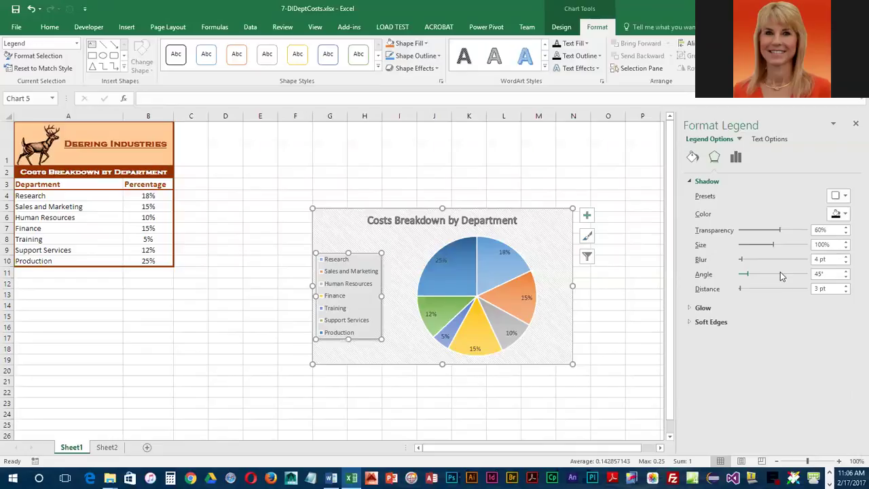
Apply a gradient fill to the legend and close its formatting options.
{"action": "left_click", "coordinate": [693, 158]}
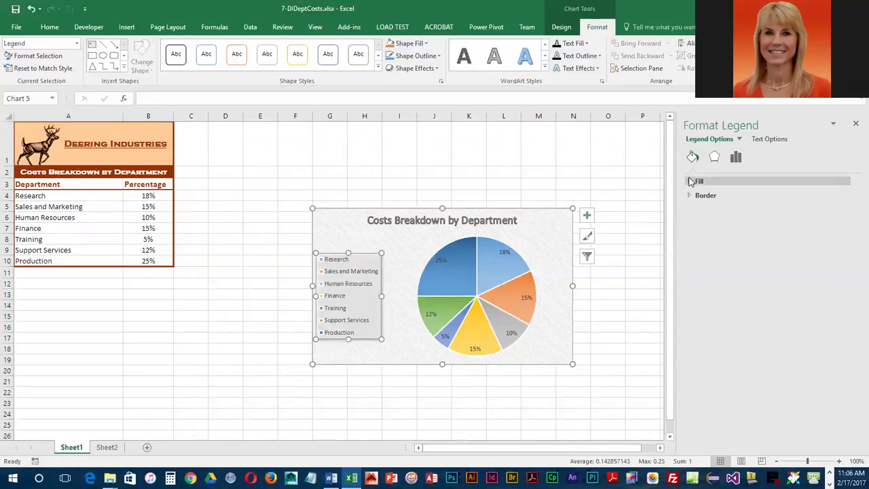
{"action": "left_click", "coordinate": [691, 181]}
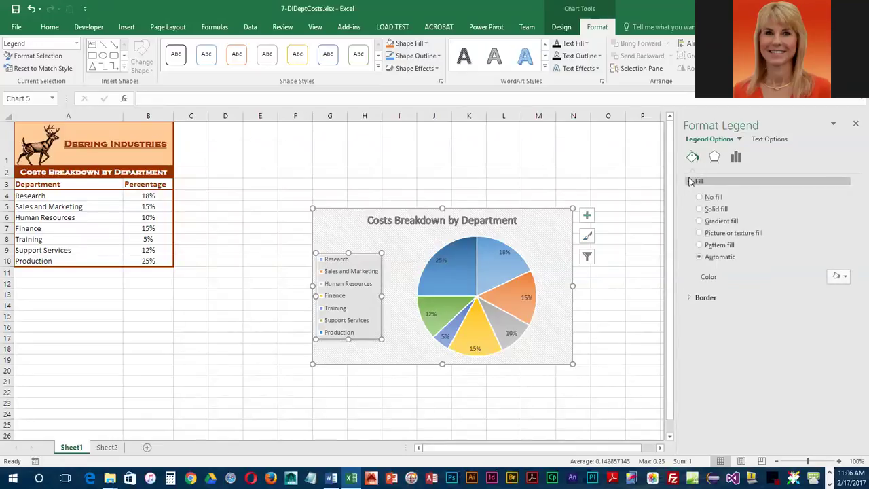
{"action": "left_click", "coordinate": [700, 221]}
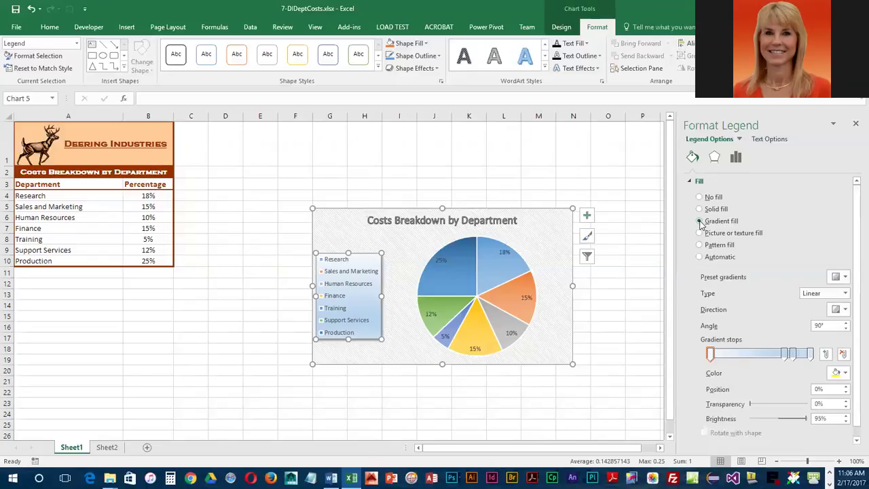
{"action": "left_click", "coordinate": [854, 125]}
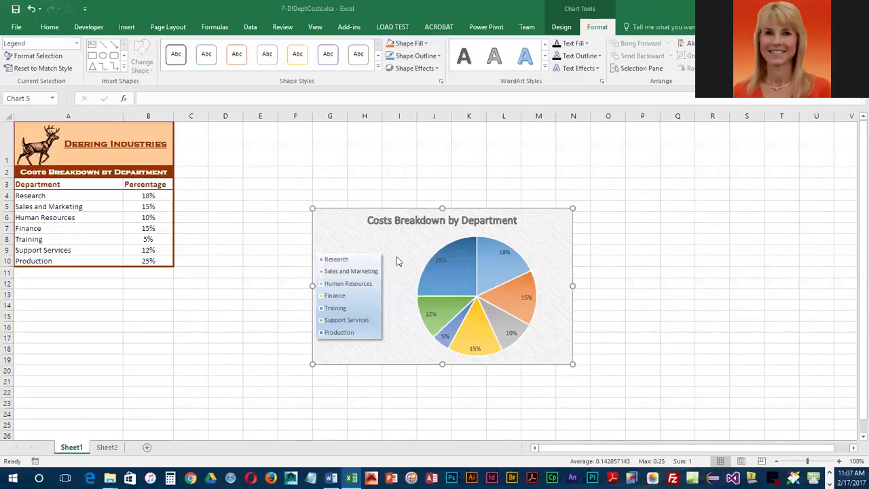
Select the Chart Area as the element to format and apply a gradient fill to it.
{"action": "left_click", "coordinate": [77, 43]}
{"action": "left_click", "coordinate": [76, 43]}
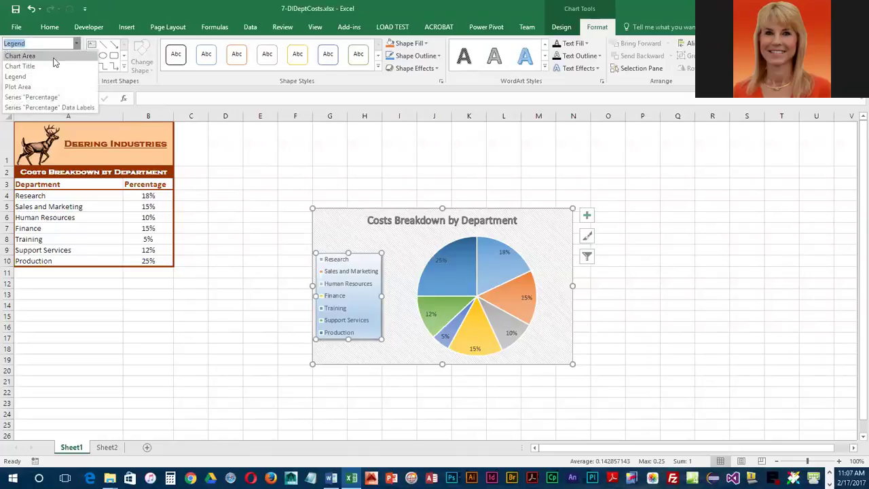
{"action": "left_click", "coordinate": [55, 54]}
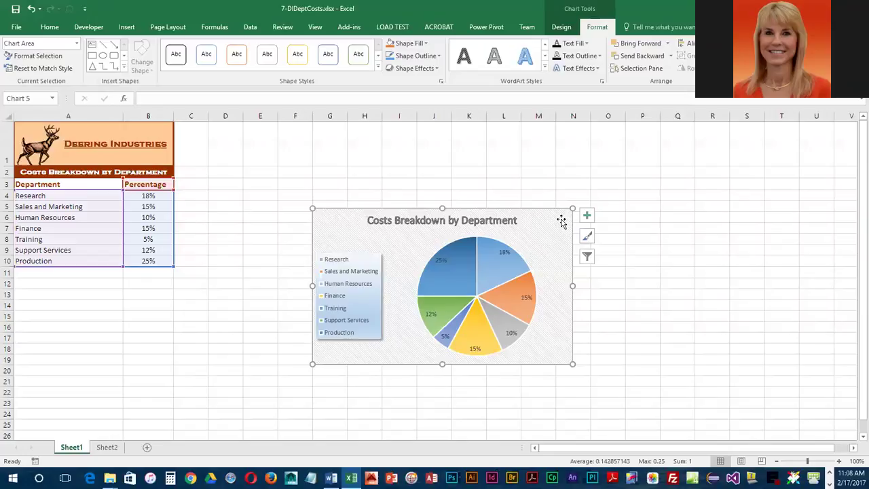
{"action": "left_click", "coordinate": [48, 59]}
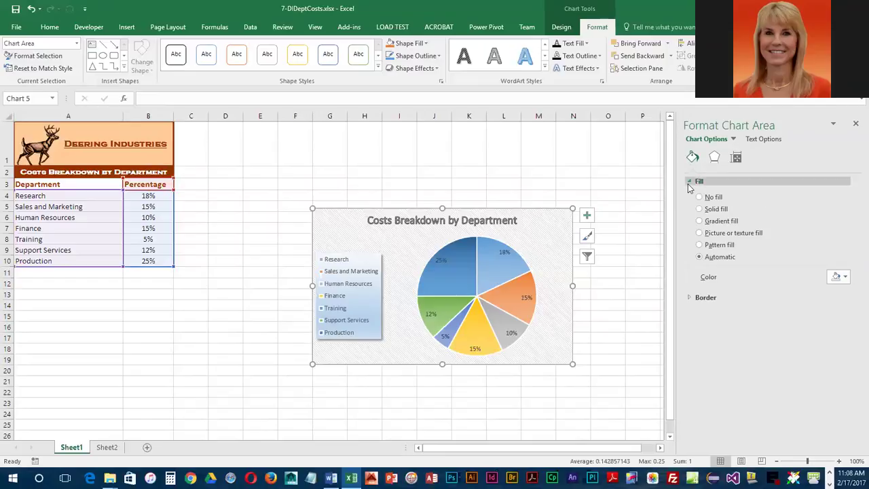
{"action": "left_click", "coordinate": [703, 225]}
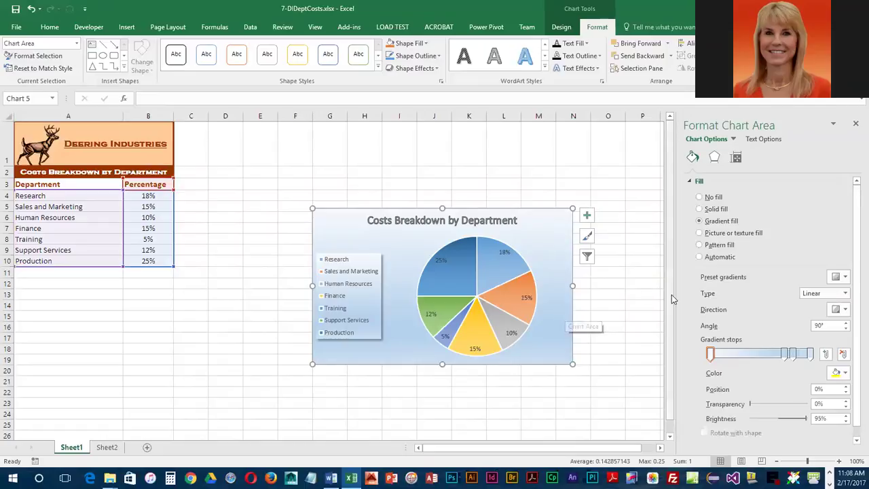
Set the height of the pie chart's chart area to 3.5 inches in its size options.
{"action": "left_click", "coordinate": [688, 215]}
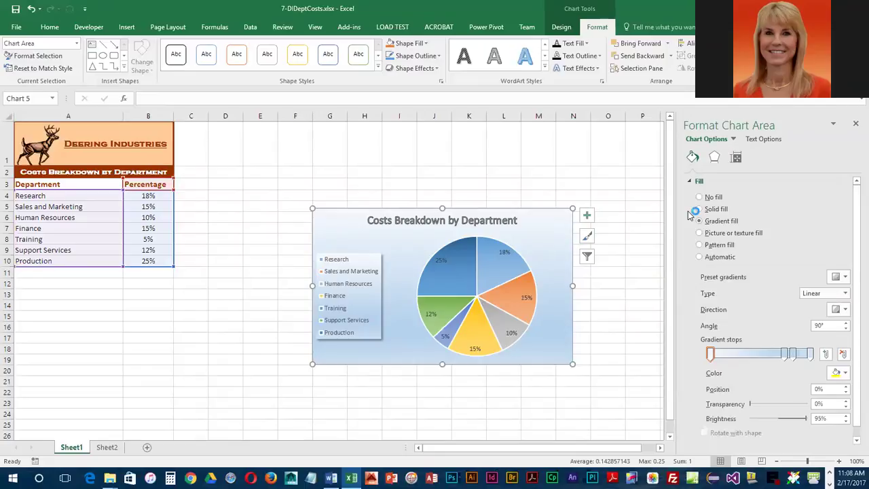
{"action": "left_click", "coordinate": [736, 157]}
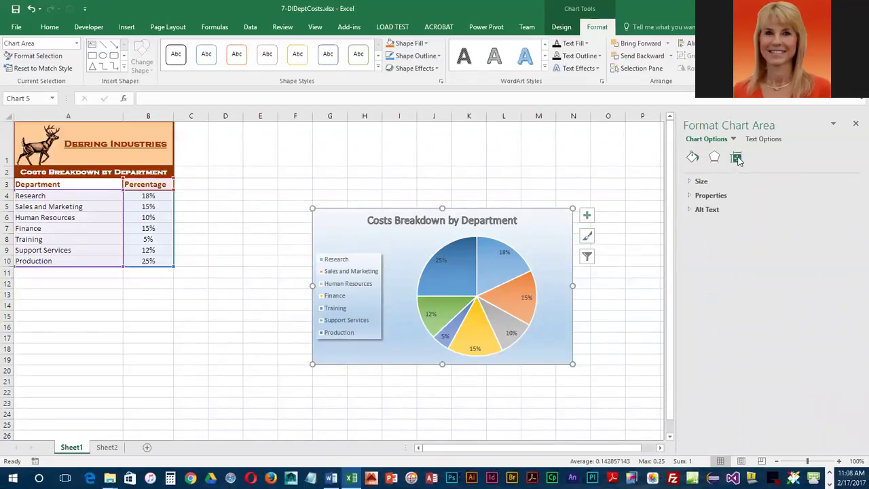
{"action": "left_click", "coordinate": [689, 182]}
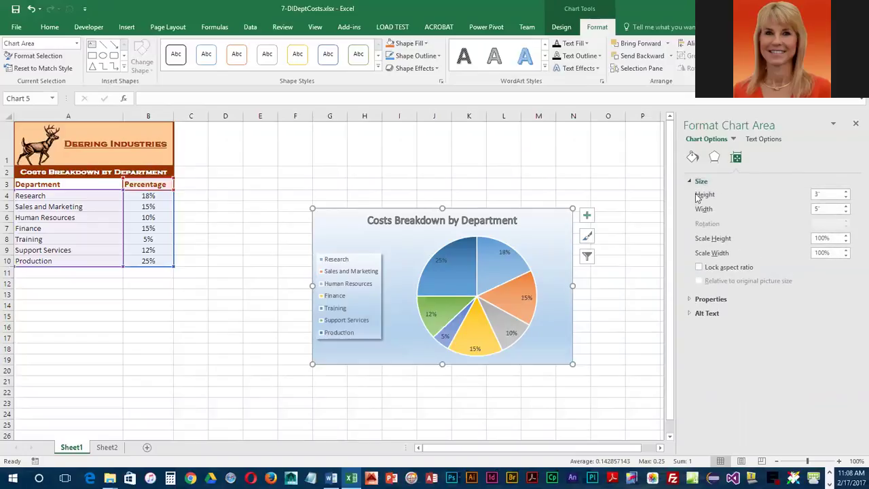
{"action": "left_click", "coordinate": [828, 195]}
{"action": "left_click_drag", "start_coordinate": [829, 195], "coordinate": [809, 198]}
{"action": "type", "text": "3.5"}
{"action": "key", "text": "Return"}
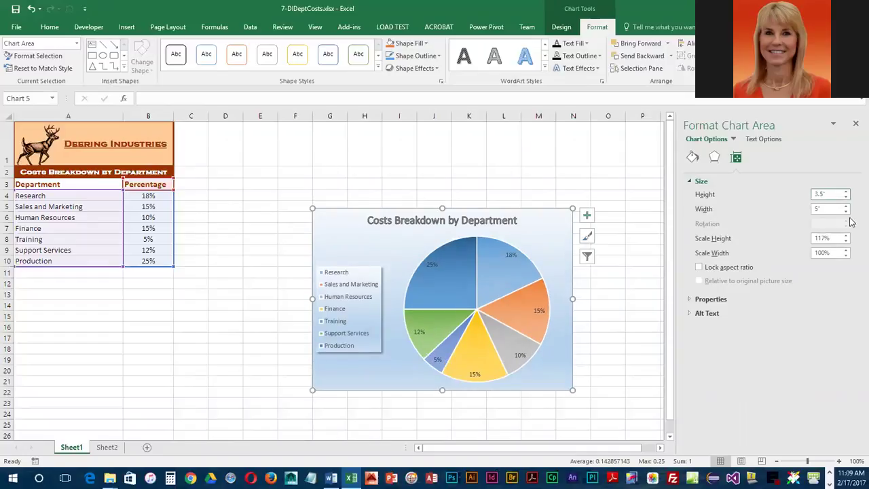
Set the chart area's width to 5.5 inches, close the formatting options and save the workbook.
{"action": "key", "text": "Tab"}
{"action": "left_click_drag", "start_coordinate": [821, 209], "coordinate": [808, 211]}
{"action": "type", "text": "5.5"}
{"action": "key", "text": "Return"}
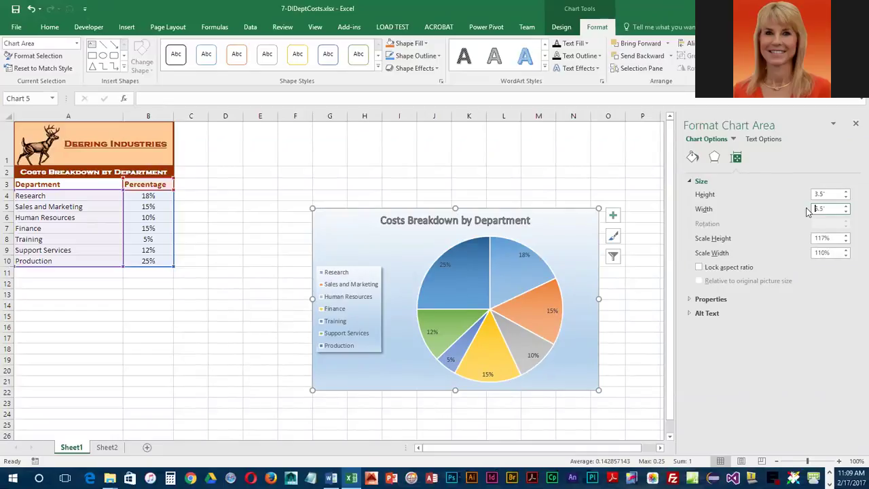
{"action": "left_click", "coordinate": [854, 125]}
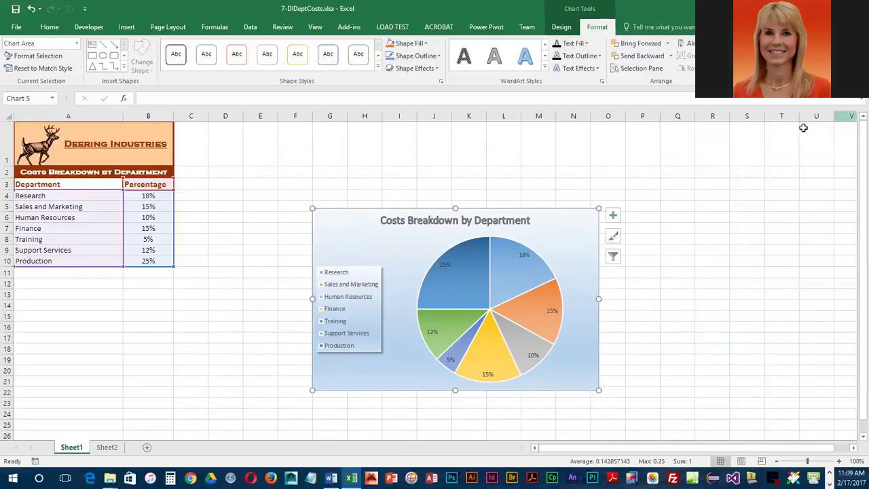
{"action": "left_click", "coordinate": [15, 10]}
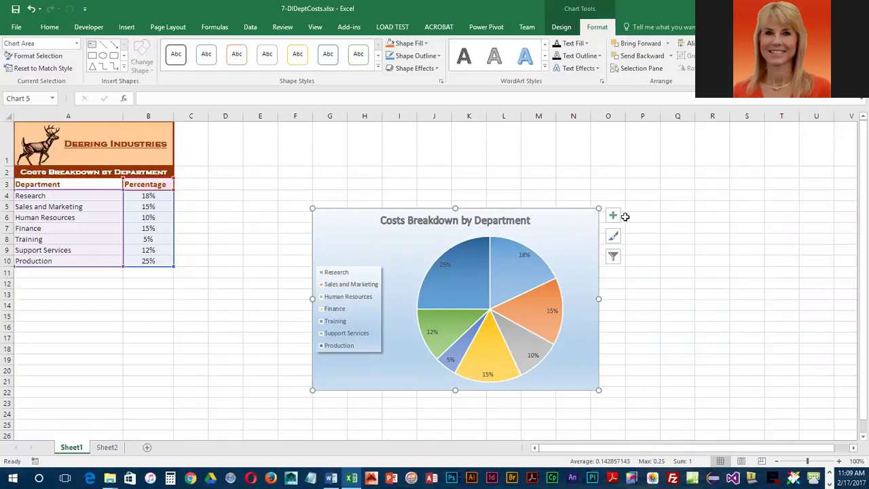
Apply the chart style with a white background, no legend and colored department-and-percentage labels outside the slices.
{"action": "left_click", "coordinate": [563, 27]}
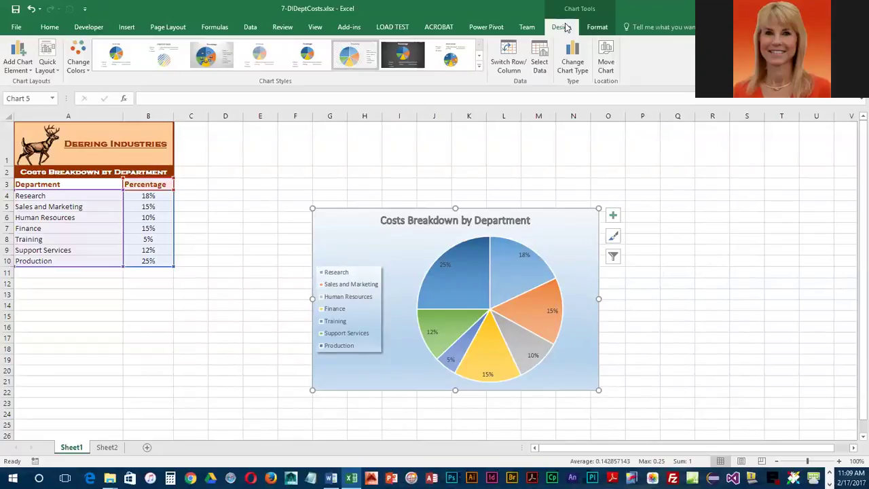
{"action": "left_click", "coordinate": [479, 67]}
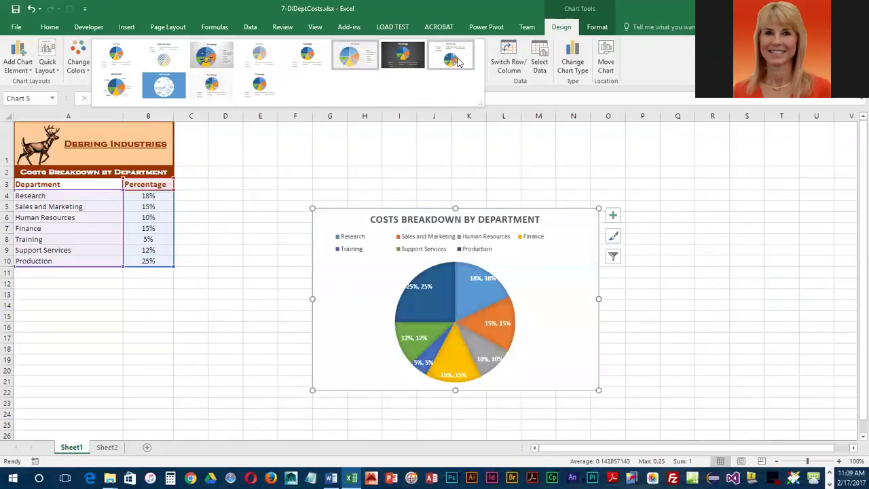
{"action": "left_click", "coordinate": [123, 83]}
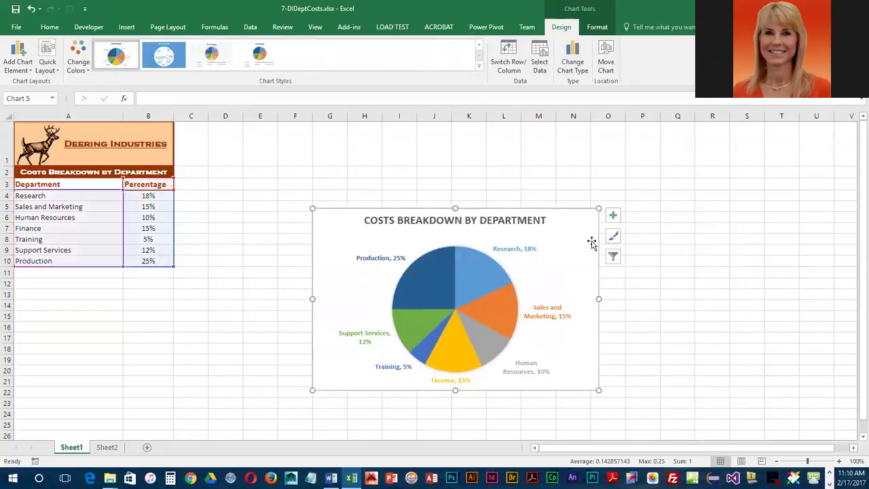
Move the pie chart directly below the department table, starting at about cell A12, deselect it and save the workbook.
{"action": "mouse_move", "coordinate": [552, 246]}
{"action": "left_mouse_down"}
{"action": "mouse_move", "coordinate": [306, 297]}
{"action": "mouse_move", "coordinate": [287, 292]}
{"action": "left_mouse_up"}
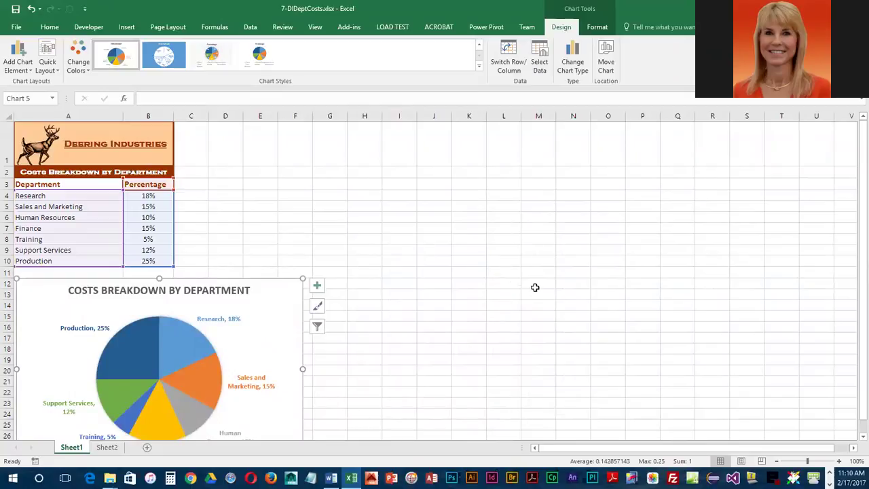
{"action": "scroll", "coordinate": [535, 287], "scroll_direction": "down", "scroll_amount": 2}
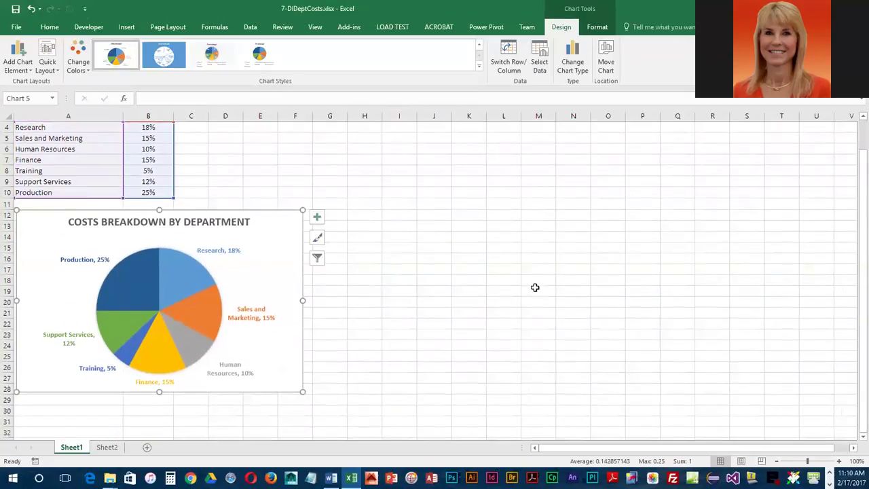
{"action": "left_click", "coordinate": [398, 293]}
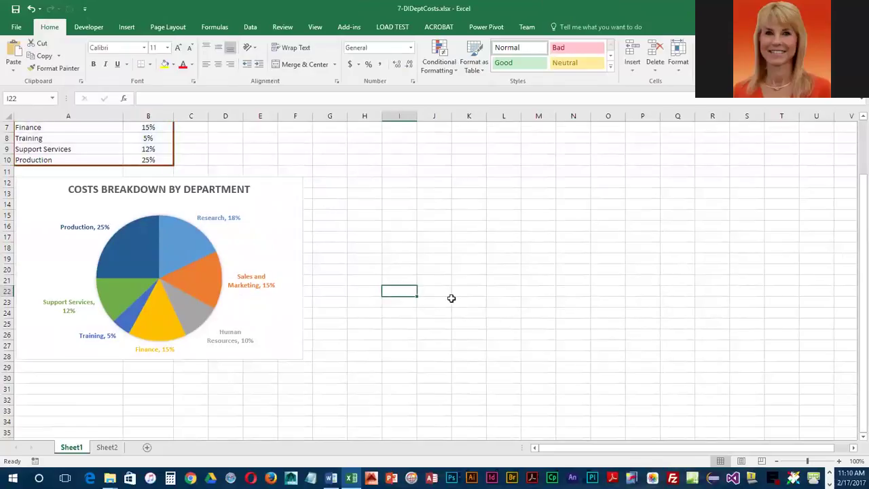
{"action": "left_click", "coordinate": [16, 9]}
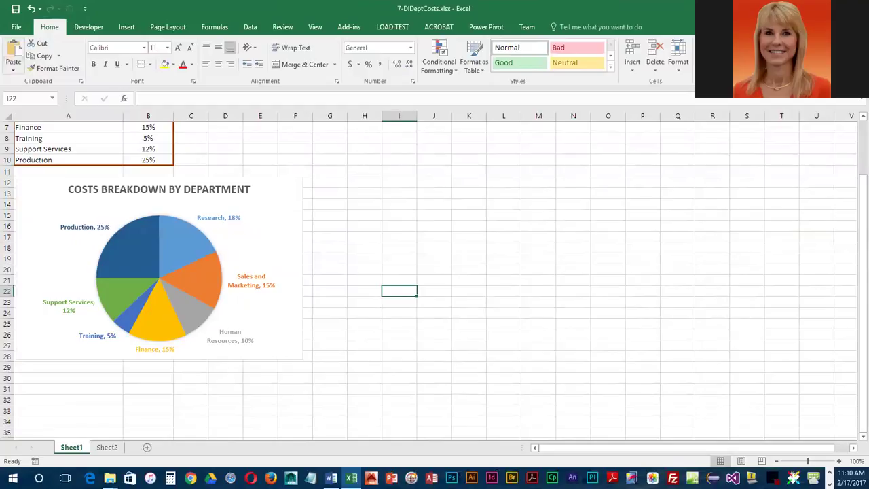